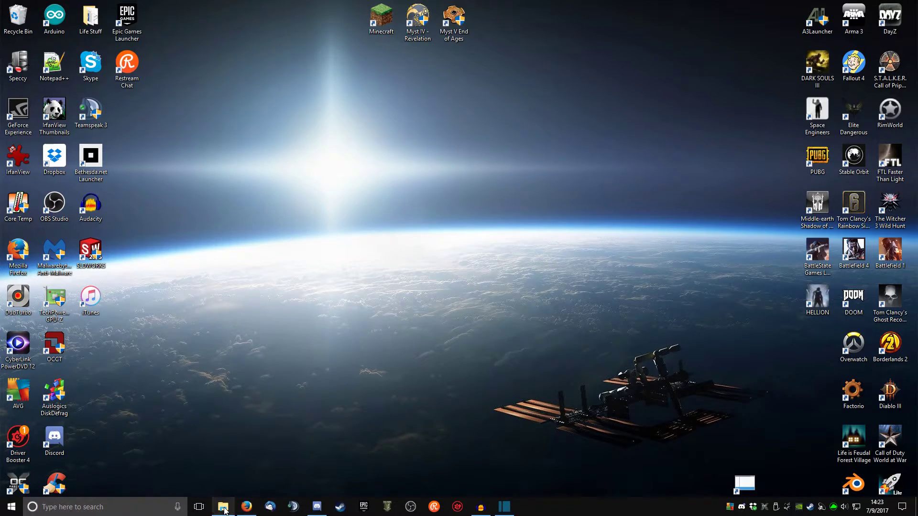
Browse in File Explorer to SpaceEngineers\Tools\VRageEditor and select the VST shortcut
{"action": "left_click", "coordinate": [223, 507]}
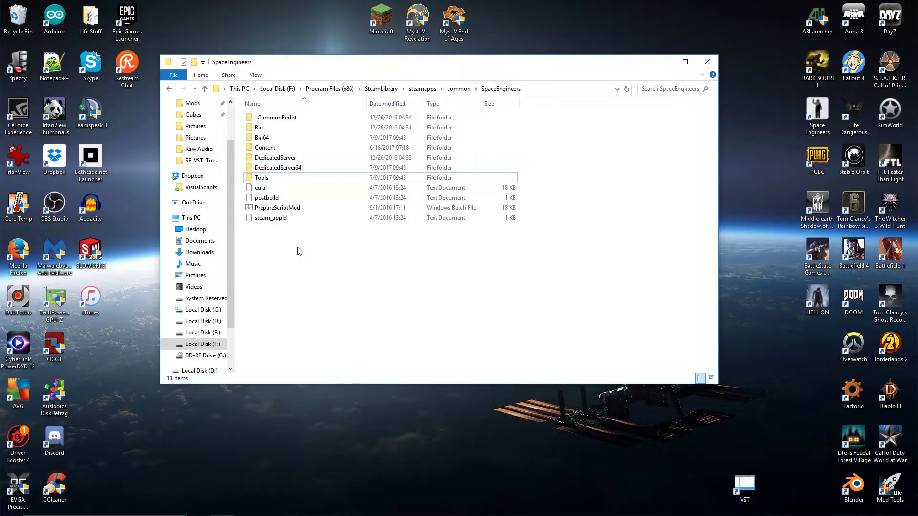
{"action": "double_click", "coordinate": [280, 178]}
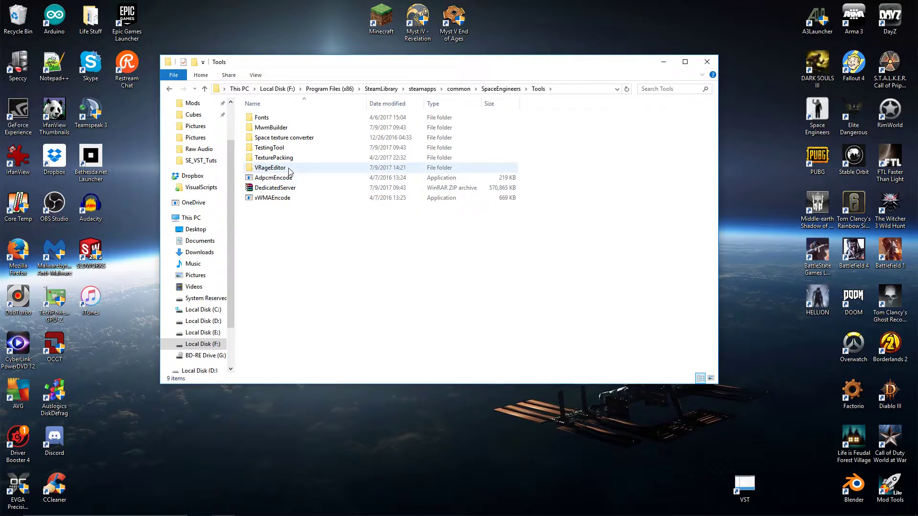
{"action": "double_click", "coordinate": [271, 168]}
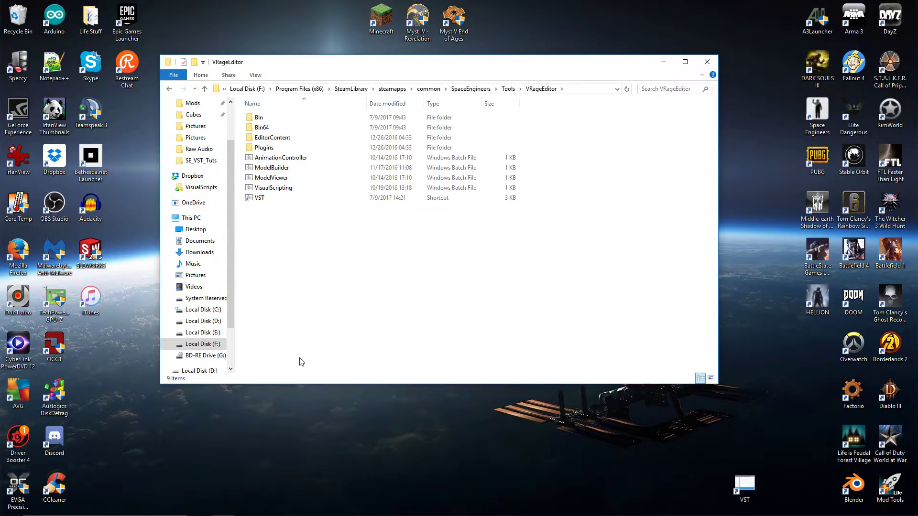
{"action": "left_click", "coordinate": [283, 199]}
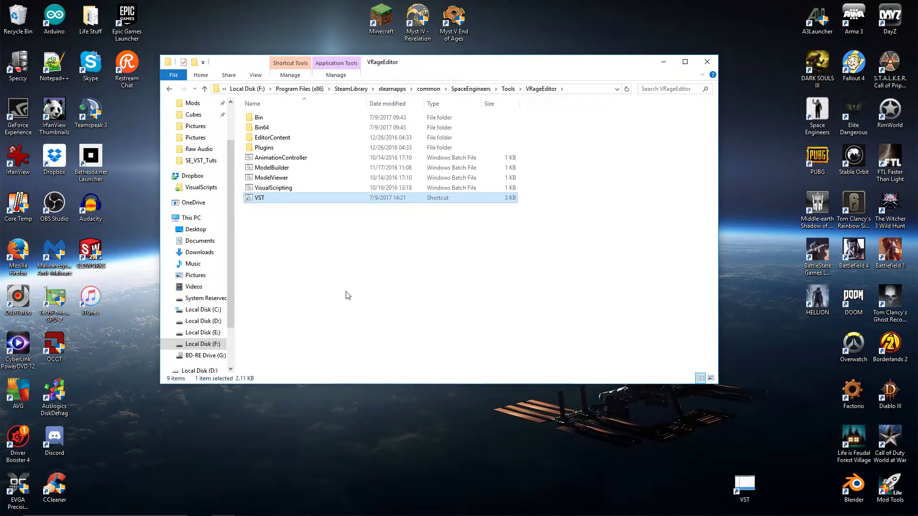
Create a shortcut to the VisualScripting batch file and drag it onto the desktop
{"action": "left_click", "coordinate": [297, 187]}
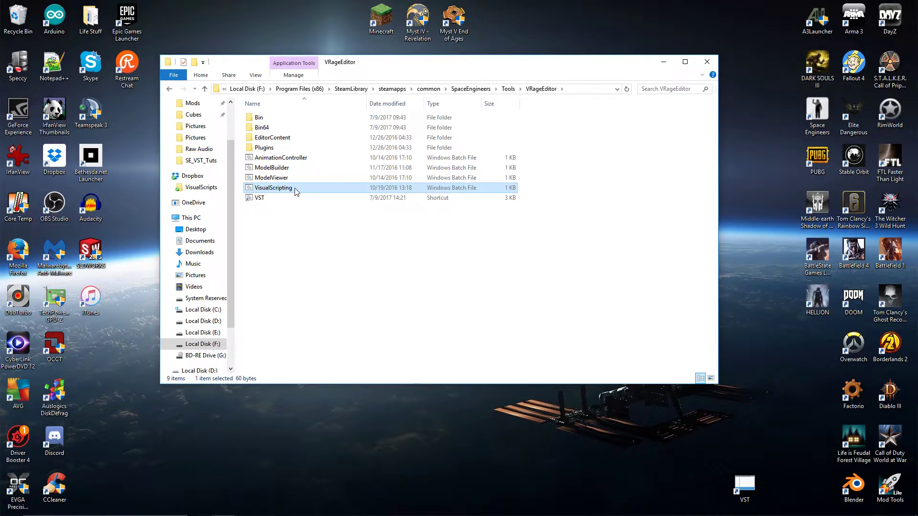
{"action": "right_click", "coordinate": [295, 188]}
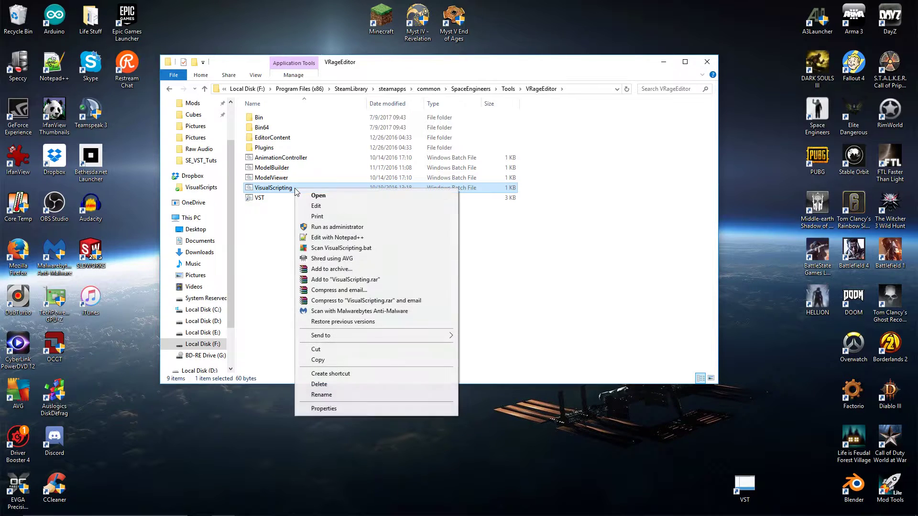
{"action": "left_click", "coordinate": [351, 375]}
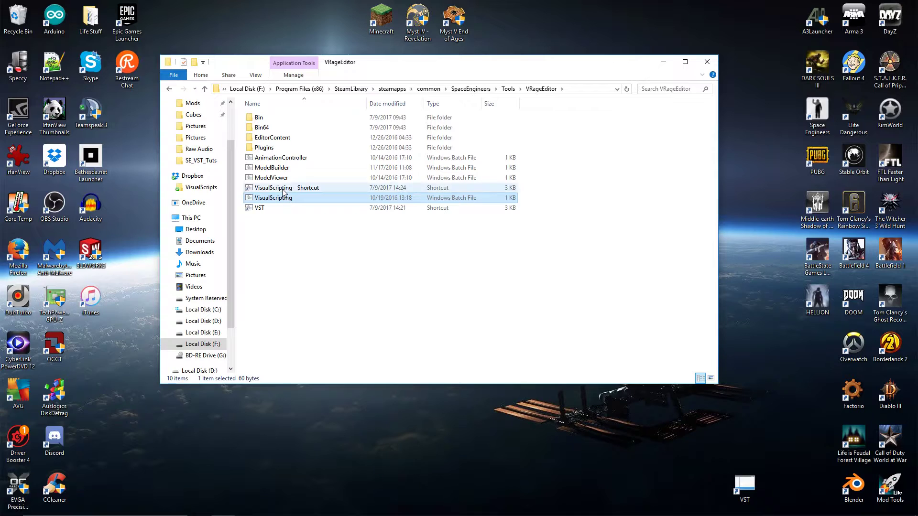
{"action": "left_click", "coordinate": [283, 190]}
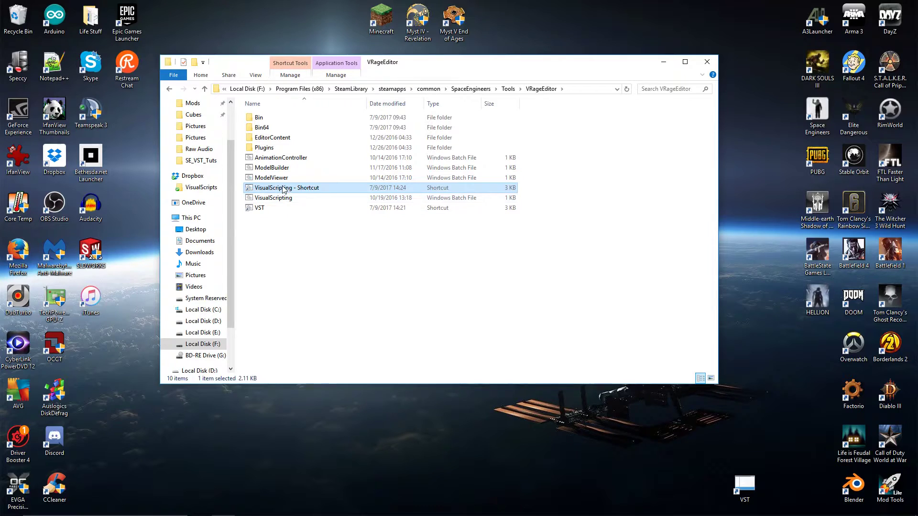
{"action": "left_click_drag", "start_coordinate": [284, 190], "coordinate": [737, 441]}
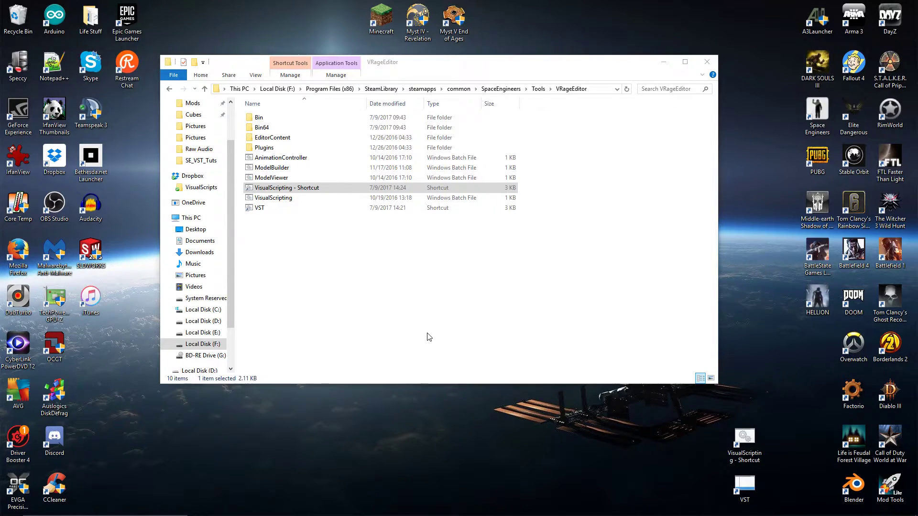
{"action": "left_click", "coordinate": [318, 249]}
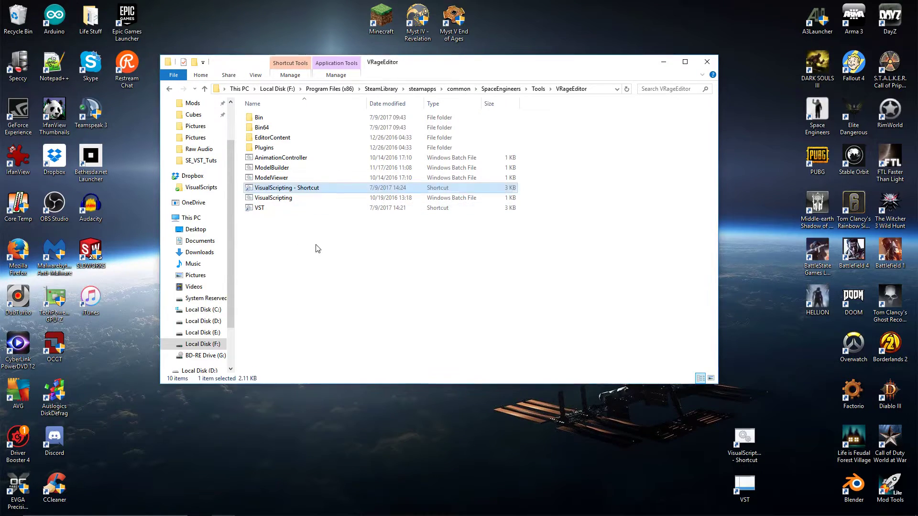
Launch the editor via 'VisualScripting - Shortcut' and show the Plugins list under VRage tools
{"action": "left_click", "coordinate": [307, 191]}
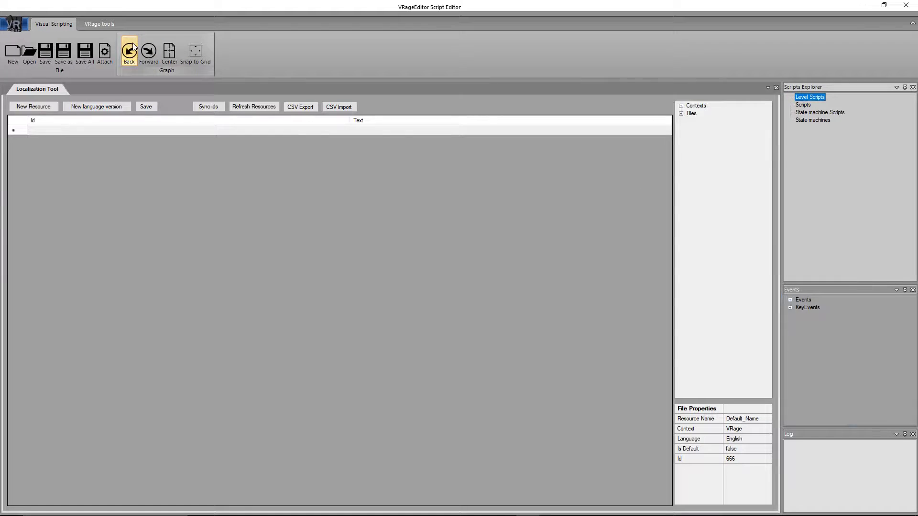
{"action": "left_click", "coordinate": [108, 24]}
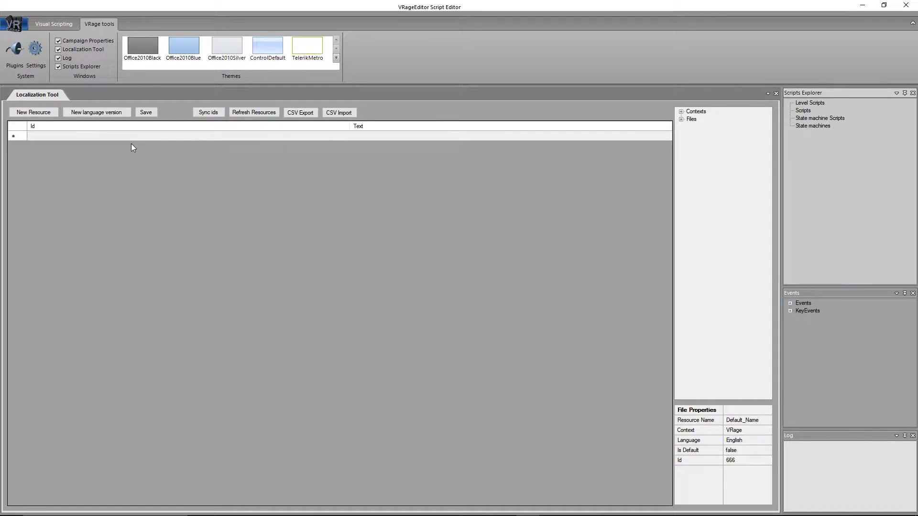
{"action": "left_click", "coordinate": [15, 52]}
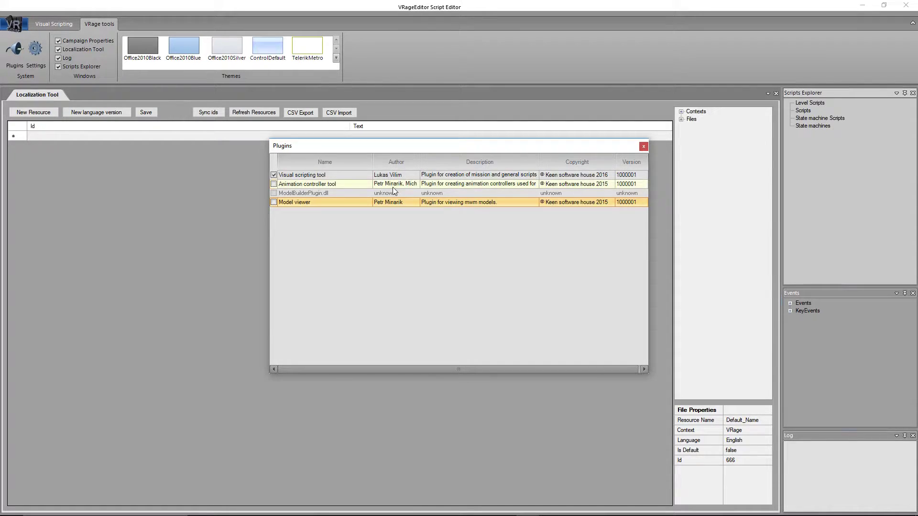
Point the Game content path in Settings to the SpaceEngineers\Content folder
{"action": "left_click", "coordinate": [643, 145]}
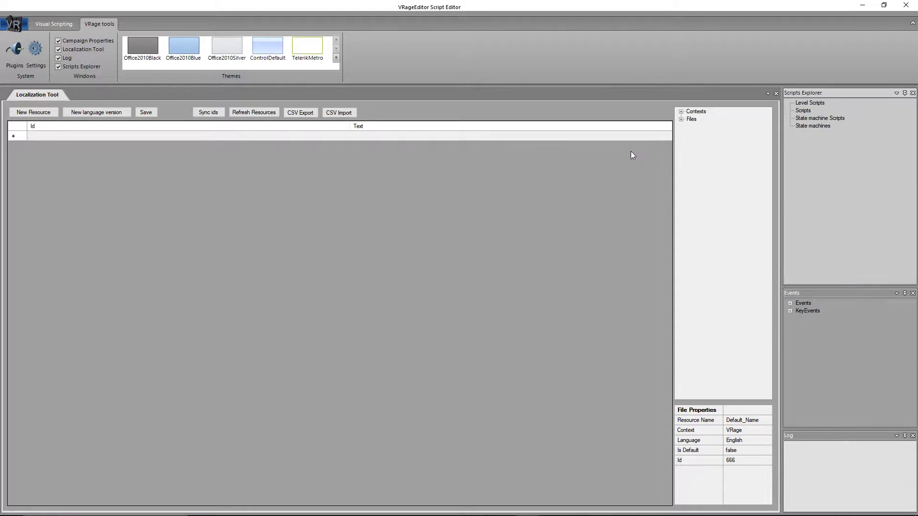
{"action": "left_click", "coordinate": [36, 49]}
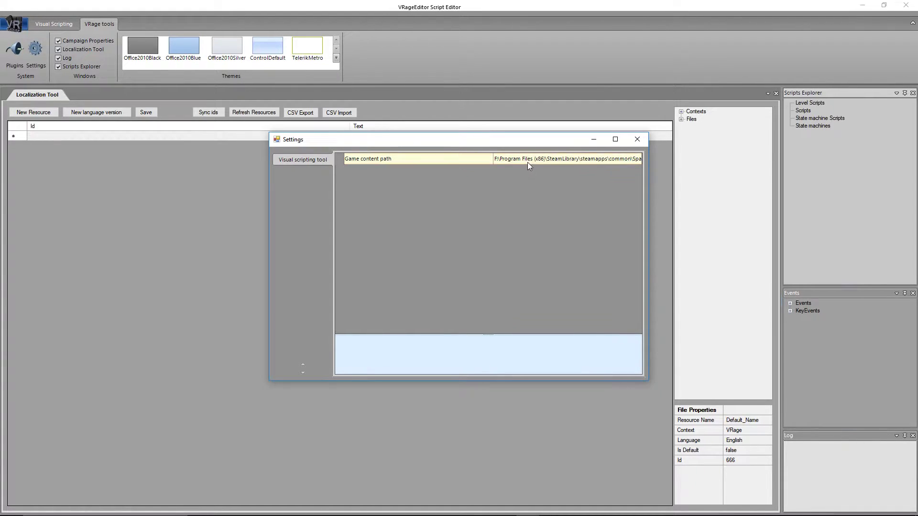
{"action": "left_click", "coordinate": [516, 157]}
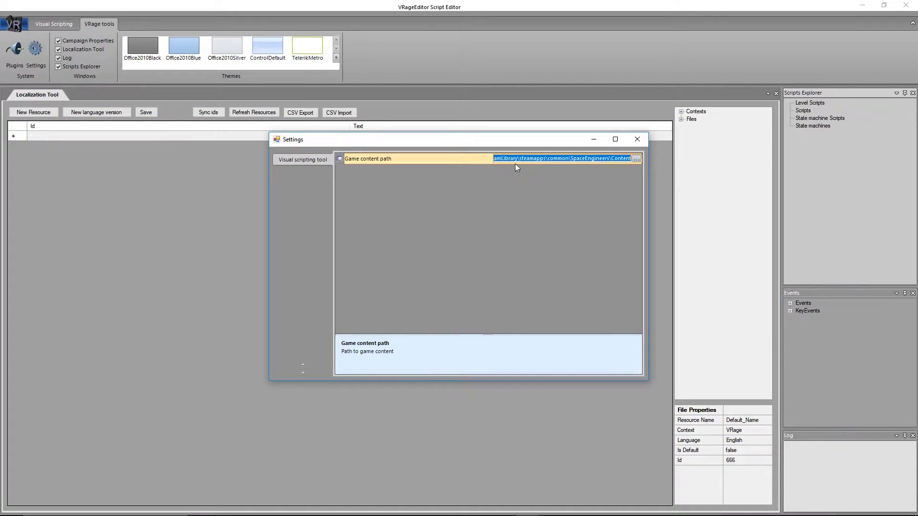
{"action": "left_click", "coordinate": [636, 159]}
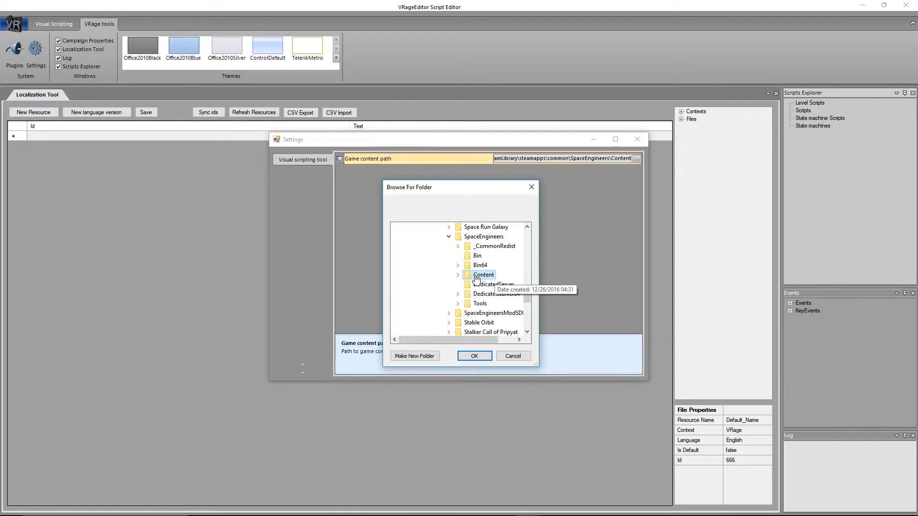
{"action": "double_click", "coordinate": [486, 276]}
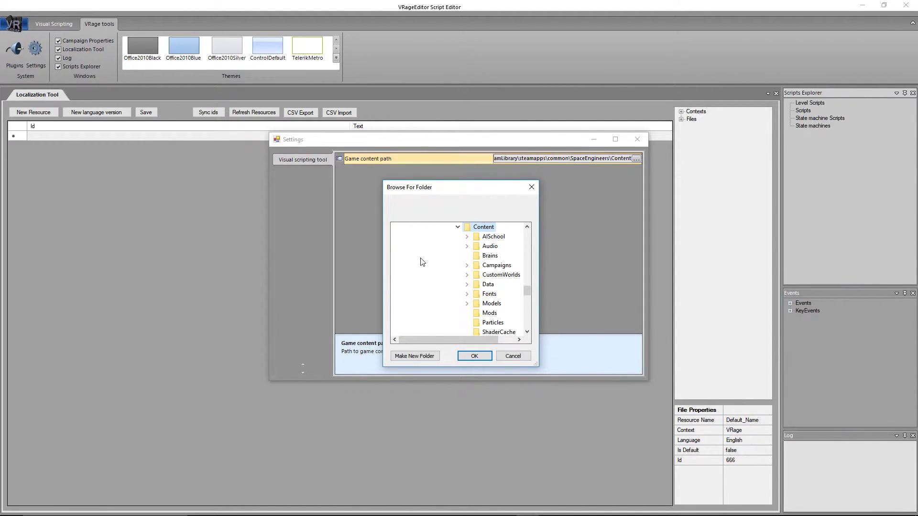
{"action": "left_click", "coordinate": [476, 358]}
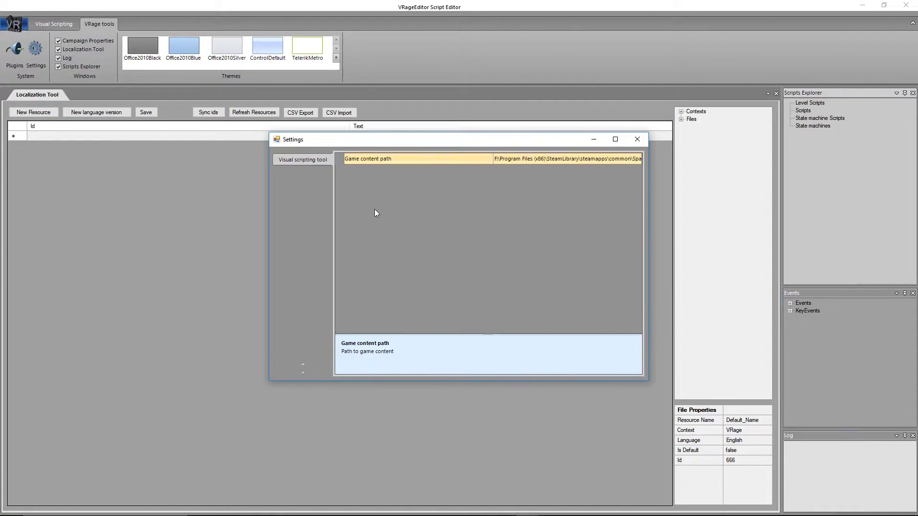
{"action": "left_click", "coordinate": [637, 139]}
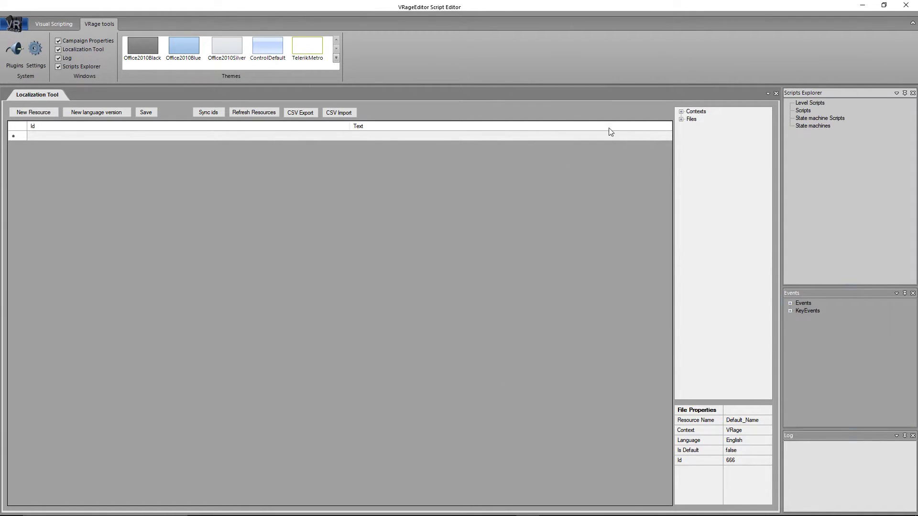
Close the editor and relaunch it from the VisualScripting shortcut on the desktop
{"action": "left_click", "coordinate": [915, 6]}
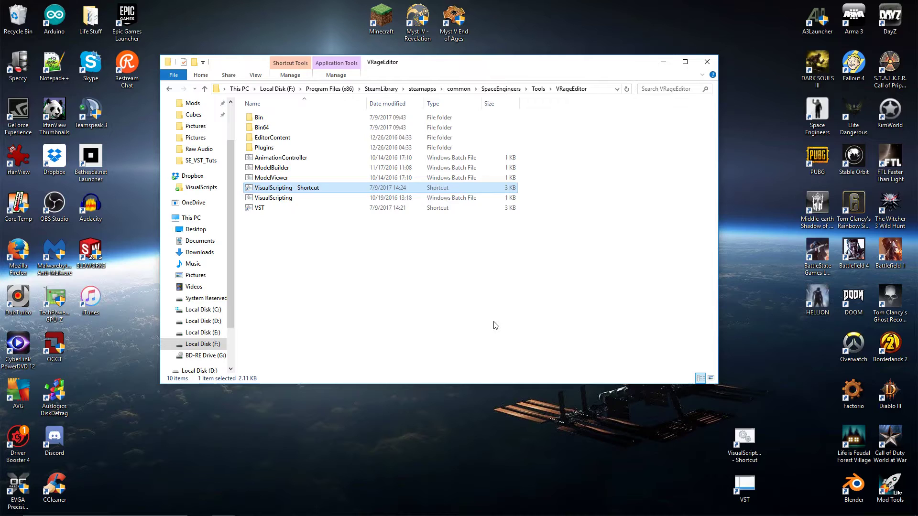
{"action": "left_click", "coordinate": [544, 399]}
{"action": "left_click", "coordinate": [742, 438]}
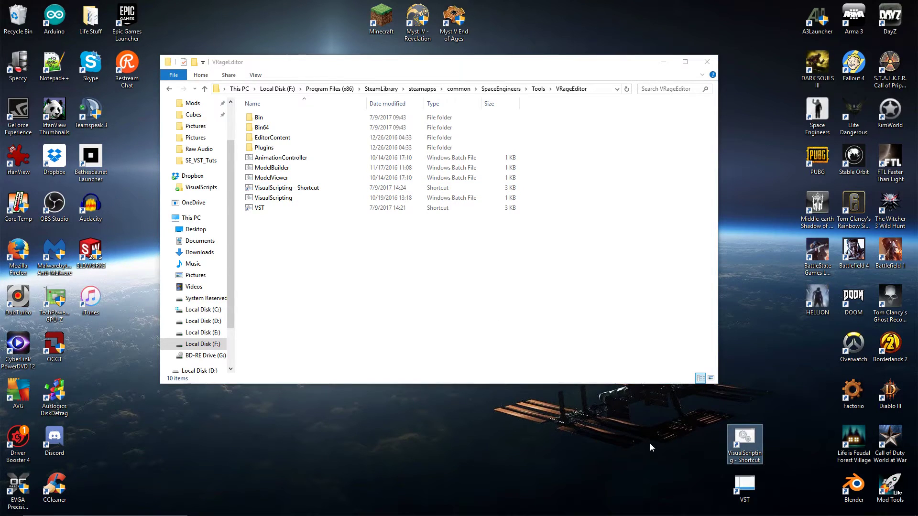
{"action": "left_click", "coordinate": [409, 273]}
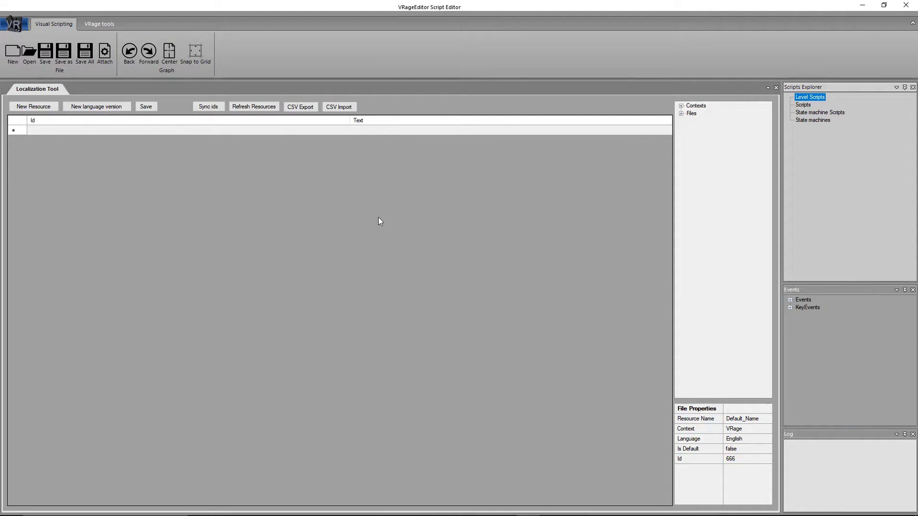
Toggle the Scripts Explorer panel off and on under VRage tools, then close the editor
{"action": "left_click", "coordinate": [102, 23]}
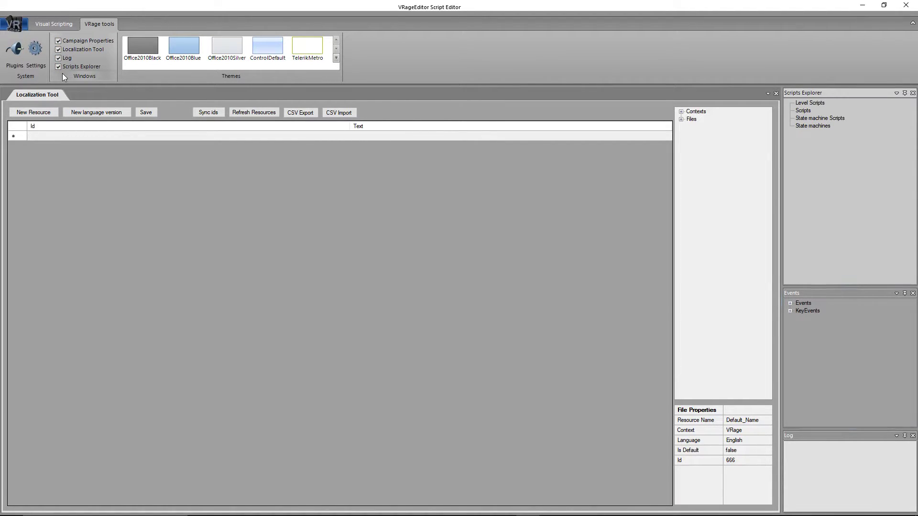
{"action": "left_click", "coordinate": [59, 68]}
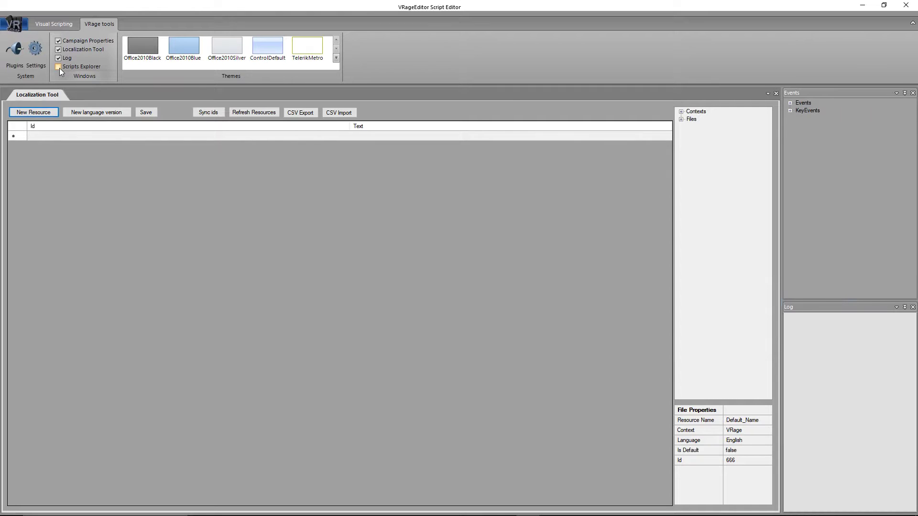
{"action": "left_click", "coordinate": [59, 68]}
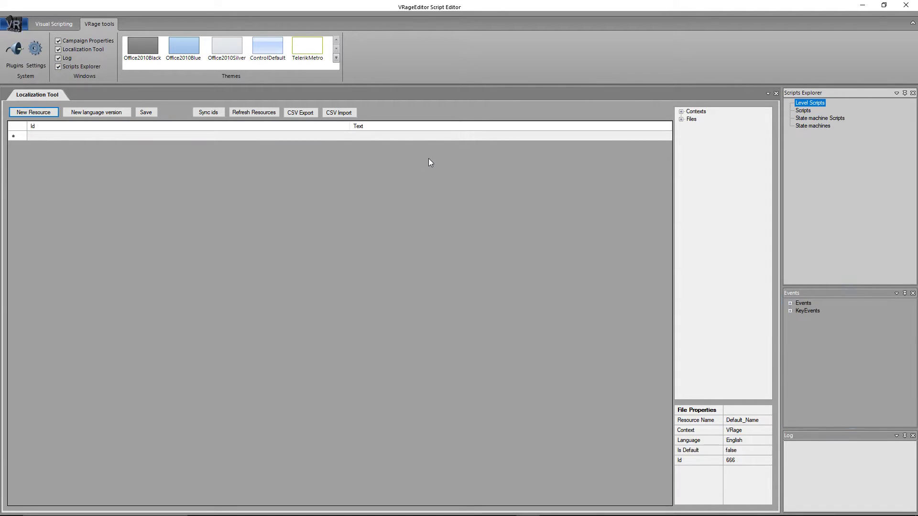
{"action": "left_click", "coordinate": [67, 26]}
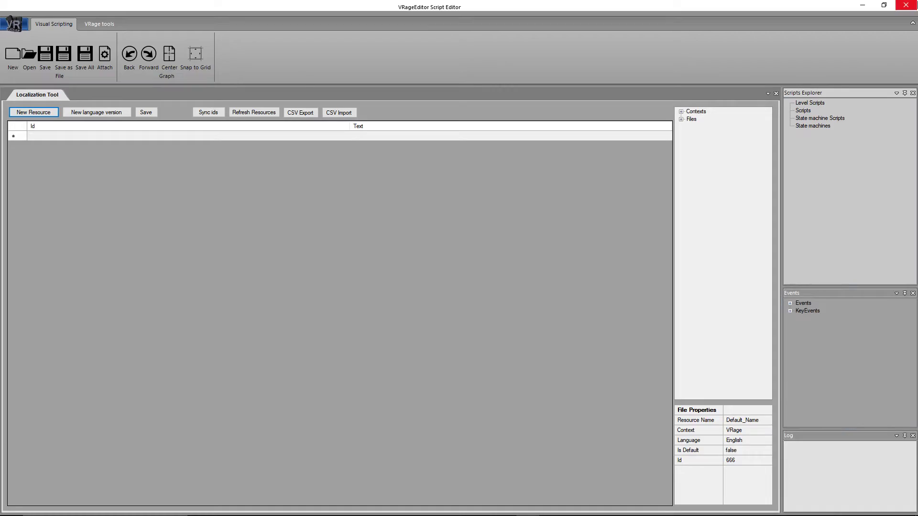
{"action": "left_click", "coordinate": [906, 5]}
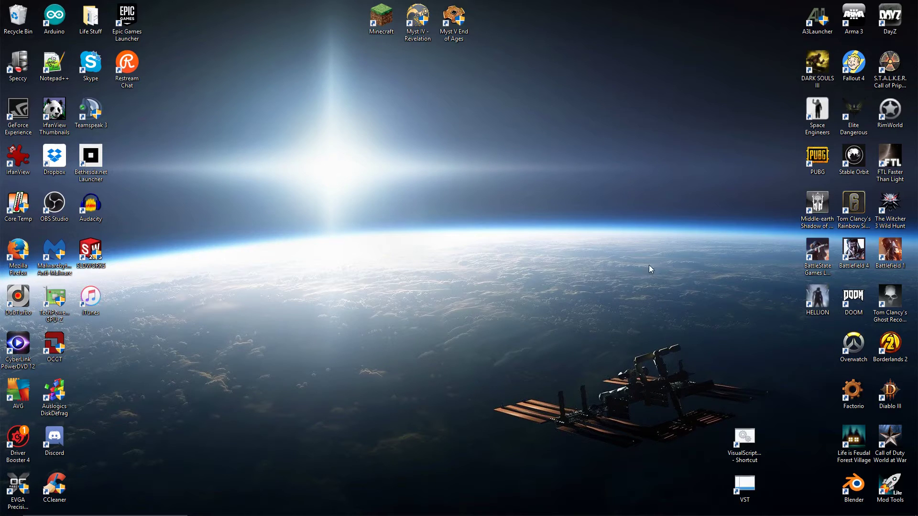
Browse to SpaceEngineers\Content\VisualScripts and select the ArenaEscort through Library folders
{"action": "left_click", "coordinate": [223, 506]}
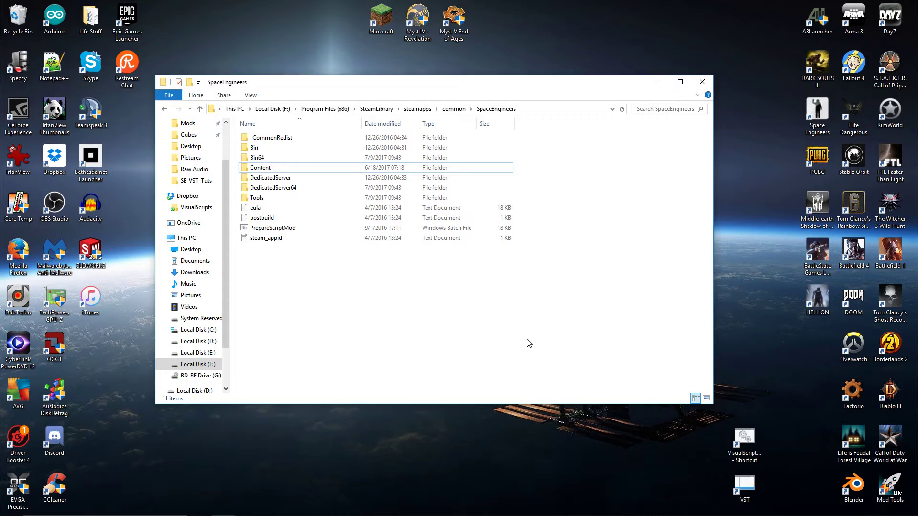
{"action": "double_click", "coordinate": [267, 167]}
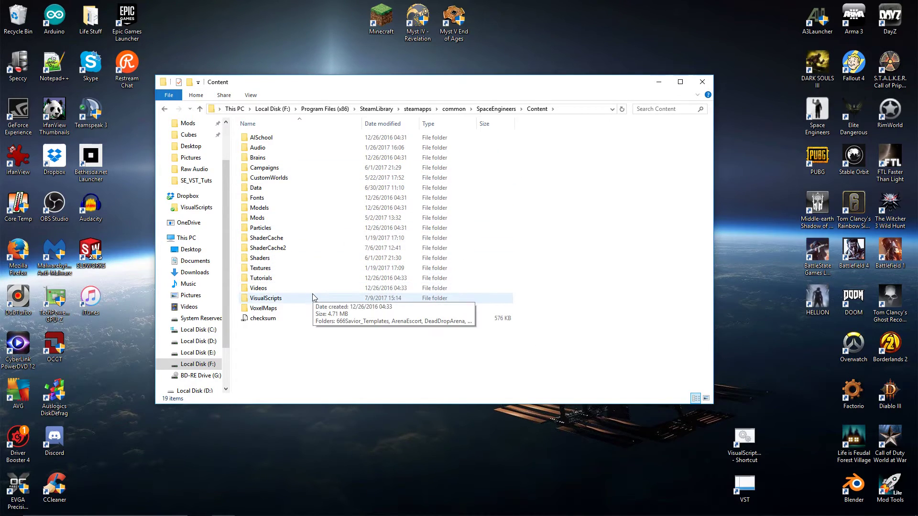
{"action": "double_click", "coordinate": [266, 298]}
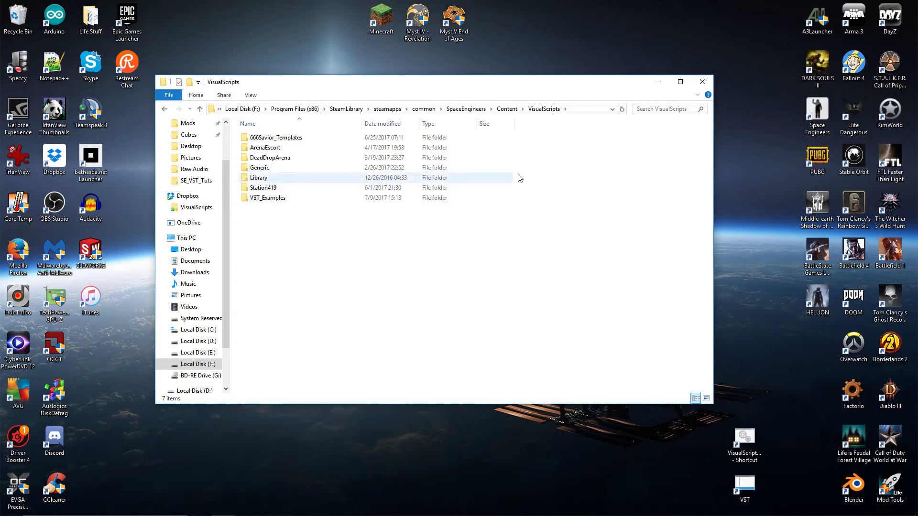
{"action": "left_click_drag", "start_coordinate": [515, 186], "coordinate": [471, 142]}
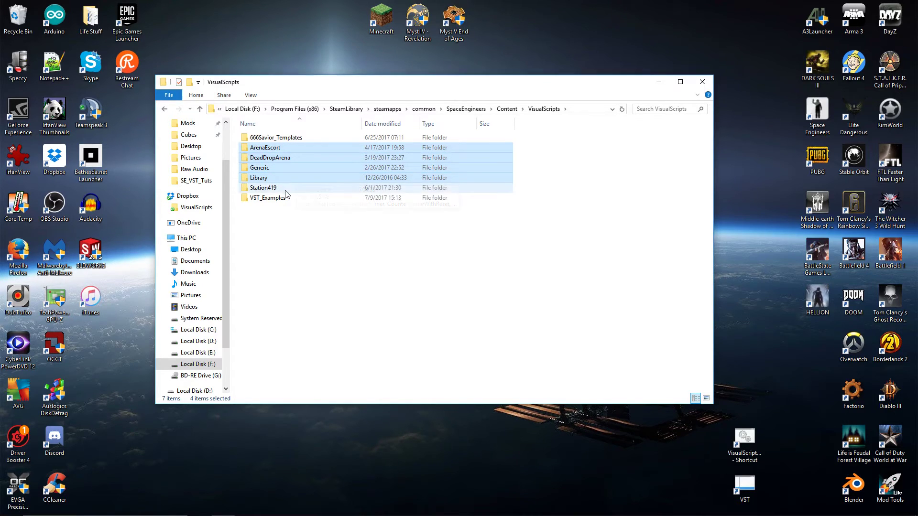
Create a test 'New folder' in VisualScripts, then delete it
{"action": "right_click", "coordinate": [324, 259]}
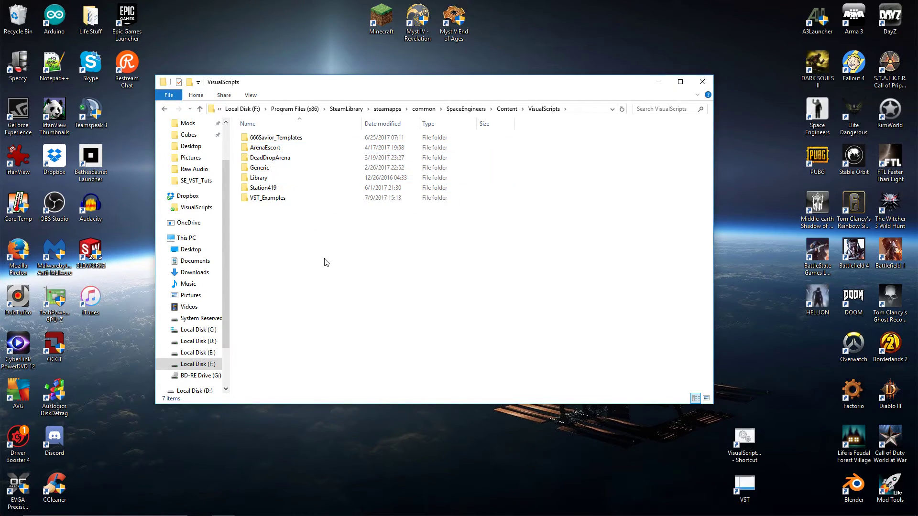
{"action": "mouse_move", "coordinate": [375, 373]}
{"action": "left_click", "coordinate": [498, 222]}
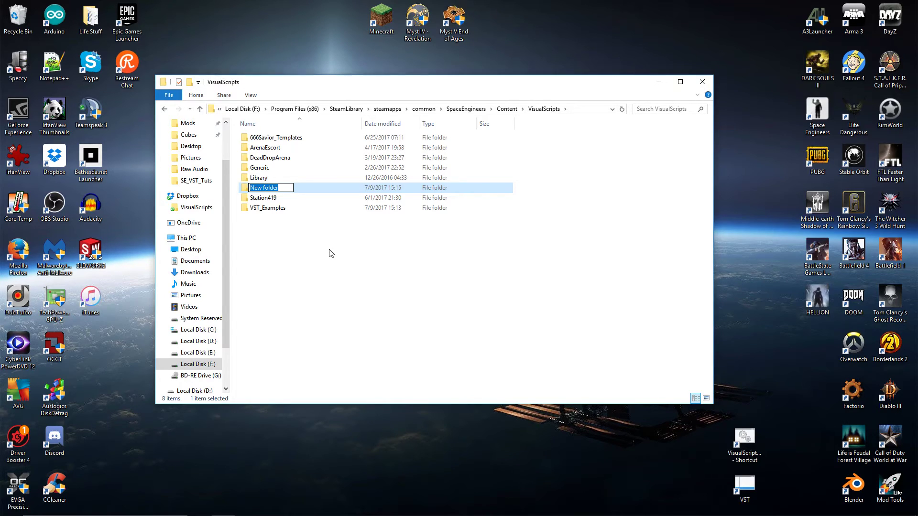
{"action": "key", "text": "Return"}
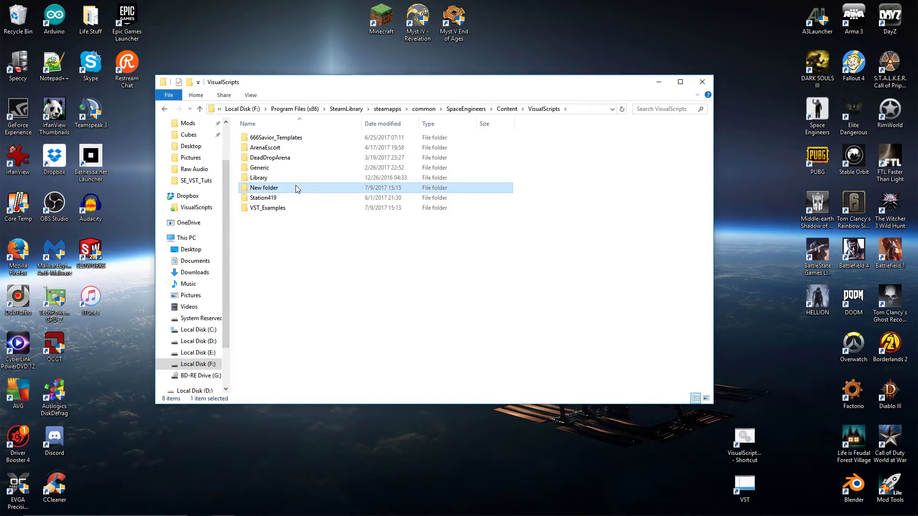
{"action": "key", "text": "Delete"}
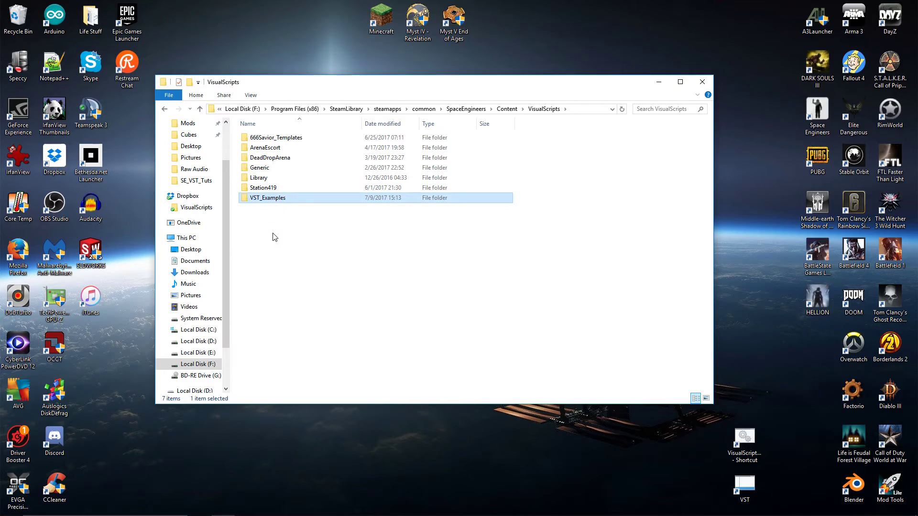
{"action": "left_click", "coordinate": [282, 255]}
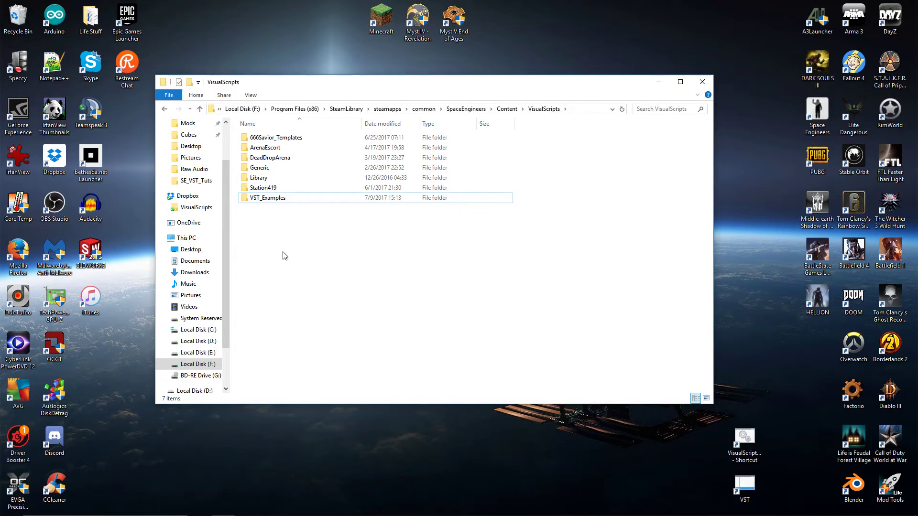
{"action": "double_click", "coordinate": [294, 138]}
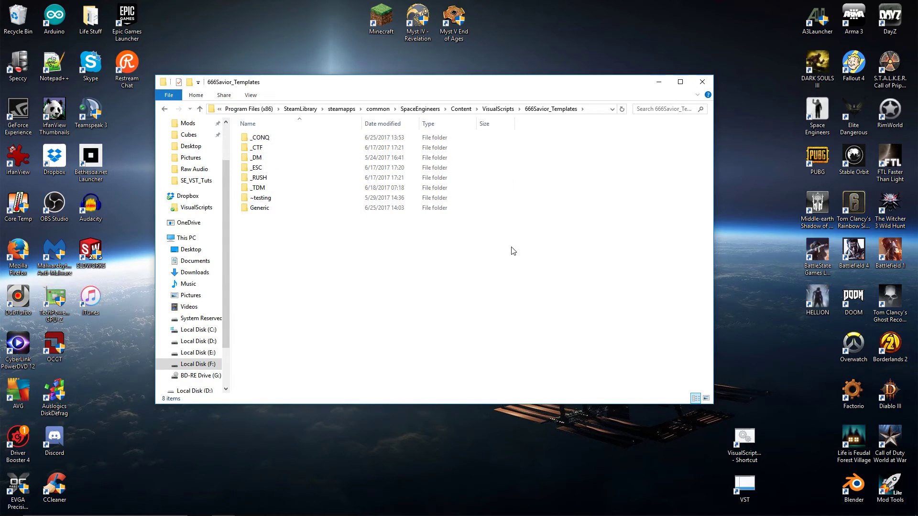
{"action": "mouse_move", "coordinate": [306, 210]}
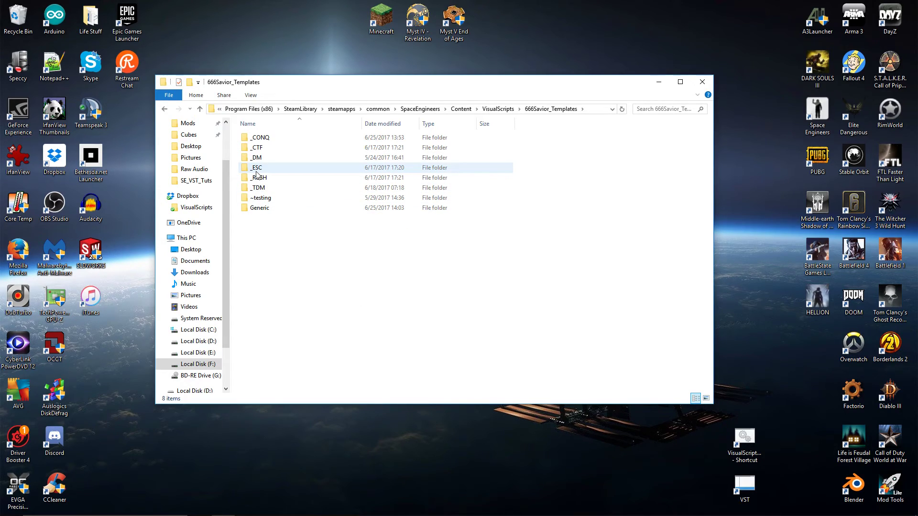
{"action": "mouse_move", "coordinate": [257, 173]}
{"action": "key", "text": "alt+Up"}
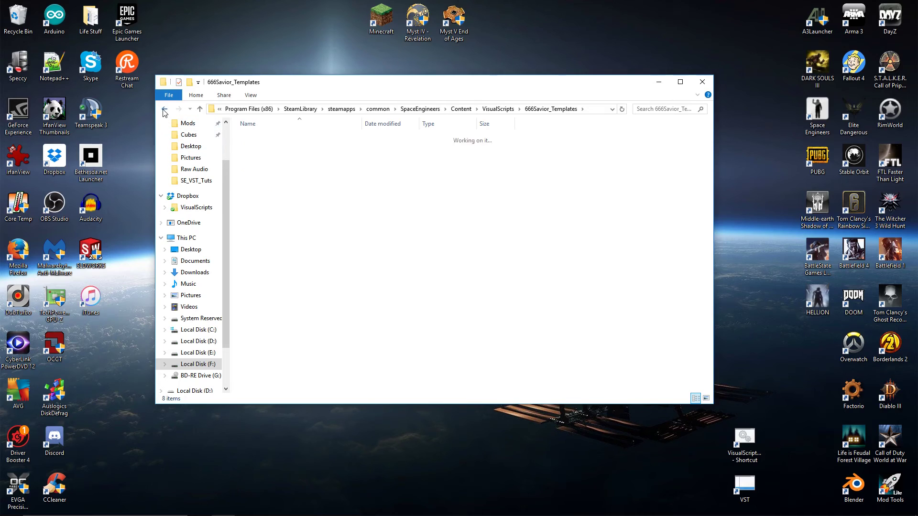